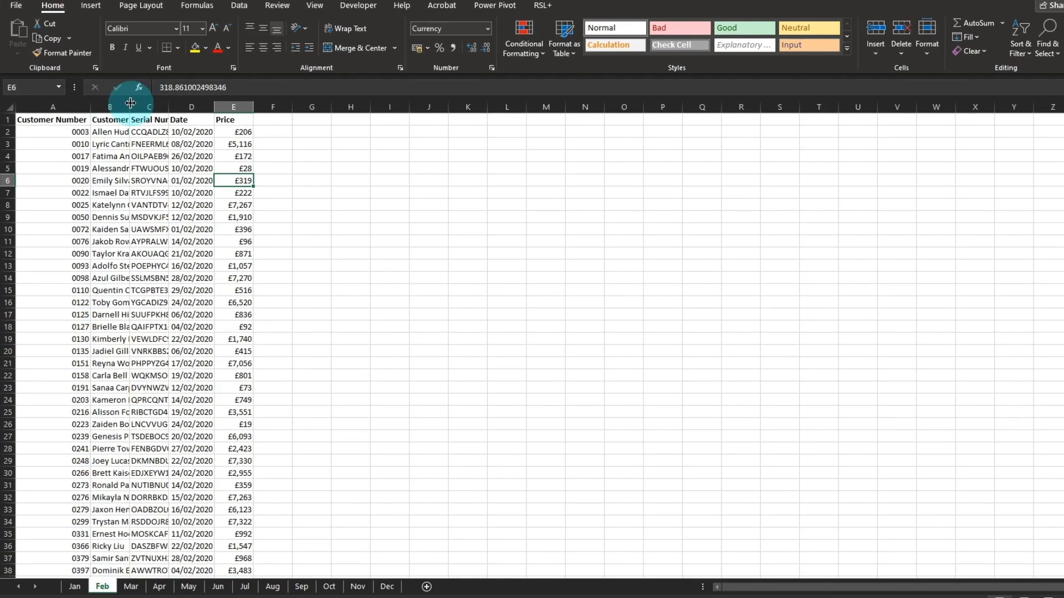
AutoFit the Customer column's width on the Feb sheet
double_click(130, 103)
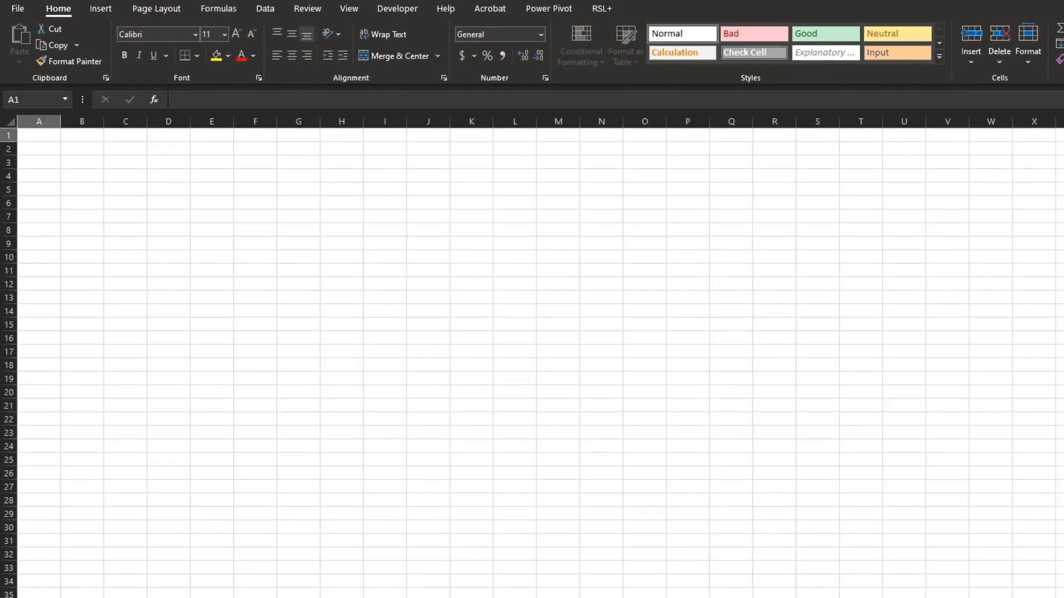
Import the MonthlySales2020.xlsx workbook as a data source into the blank workbook
click(304, 12)
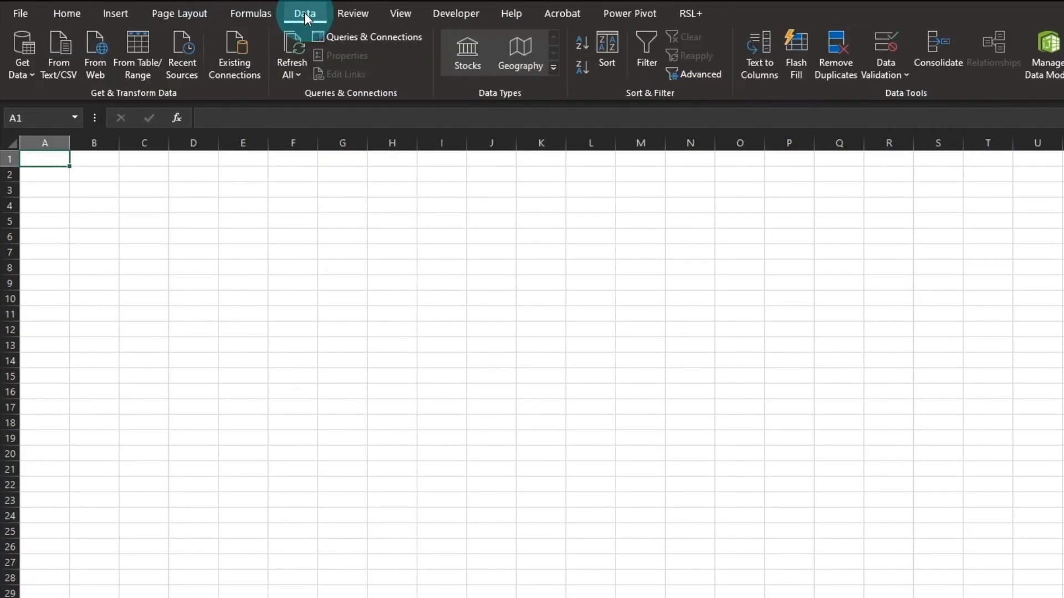
click(30, 65)
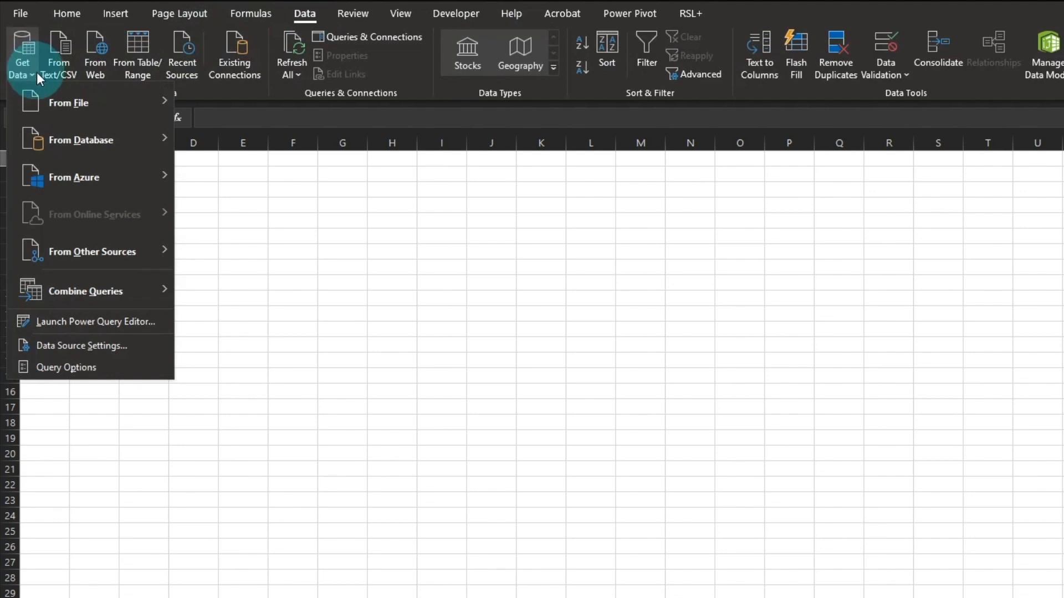
mouse_move(113, 97)
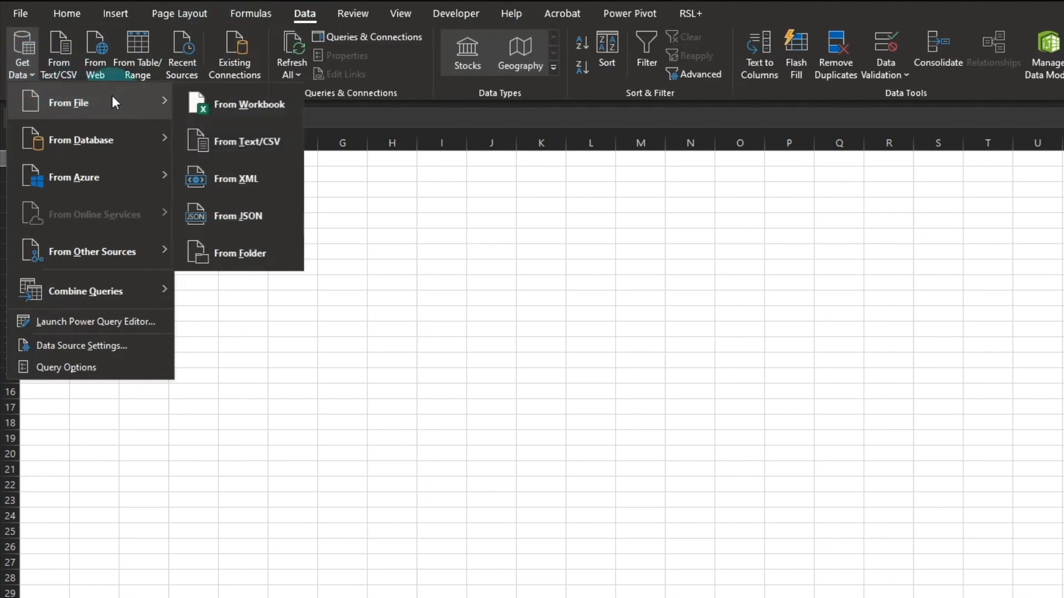
click(252, 108)
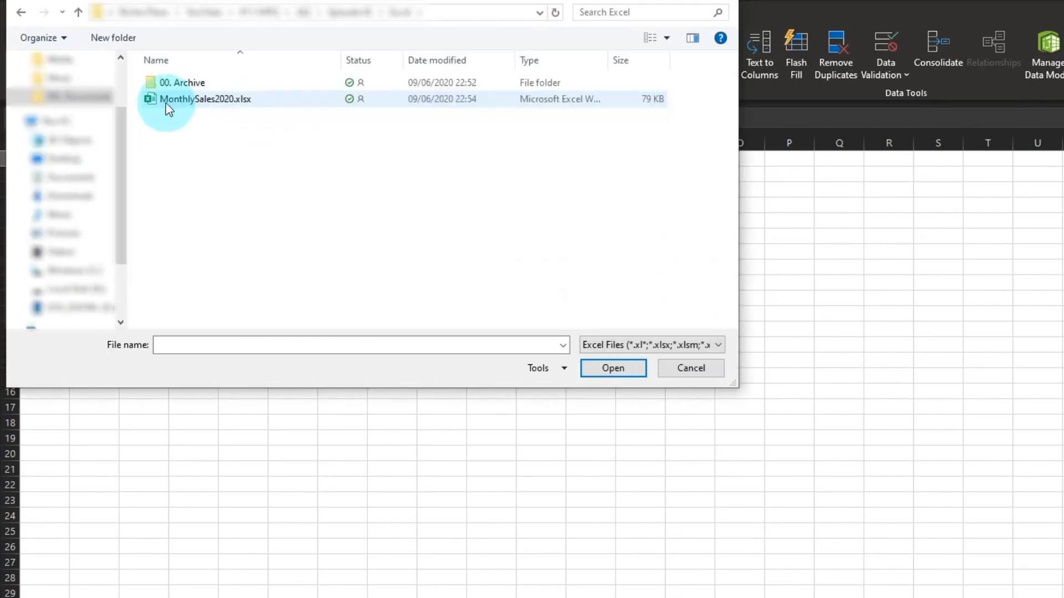
click(187, 103)
click(606, 369)
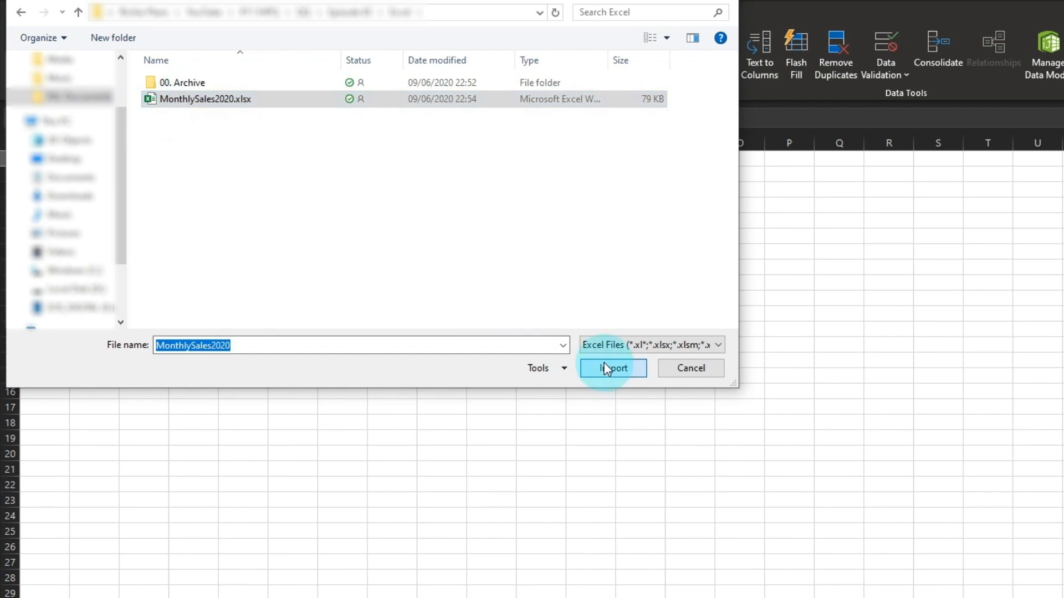
click(606, 369)
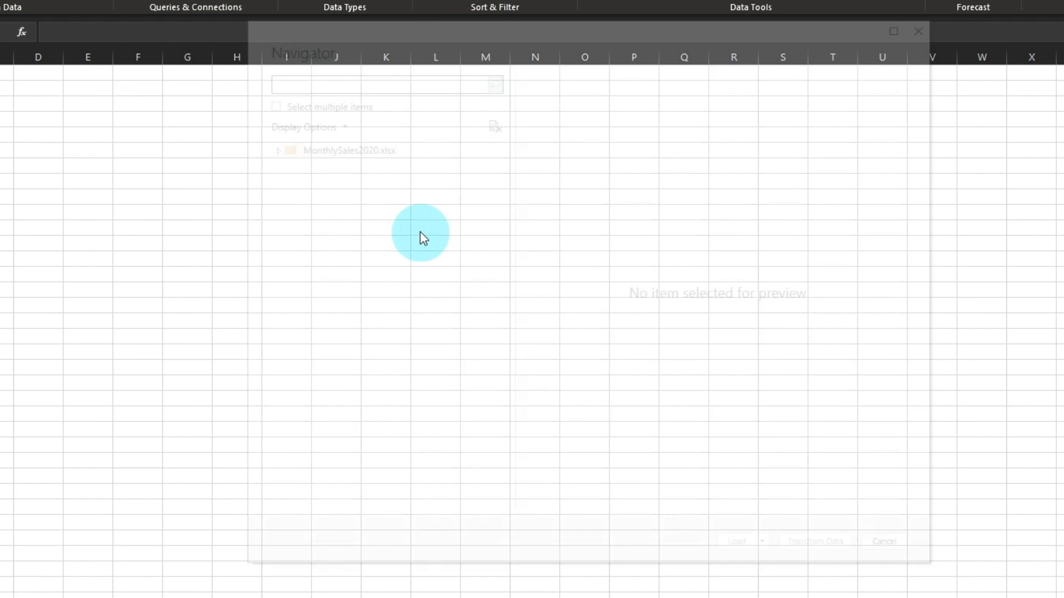
Choose the Apr sheet of the imported workbook and open it for transformation in the Power Query Editor
click(312, 172)
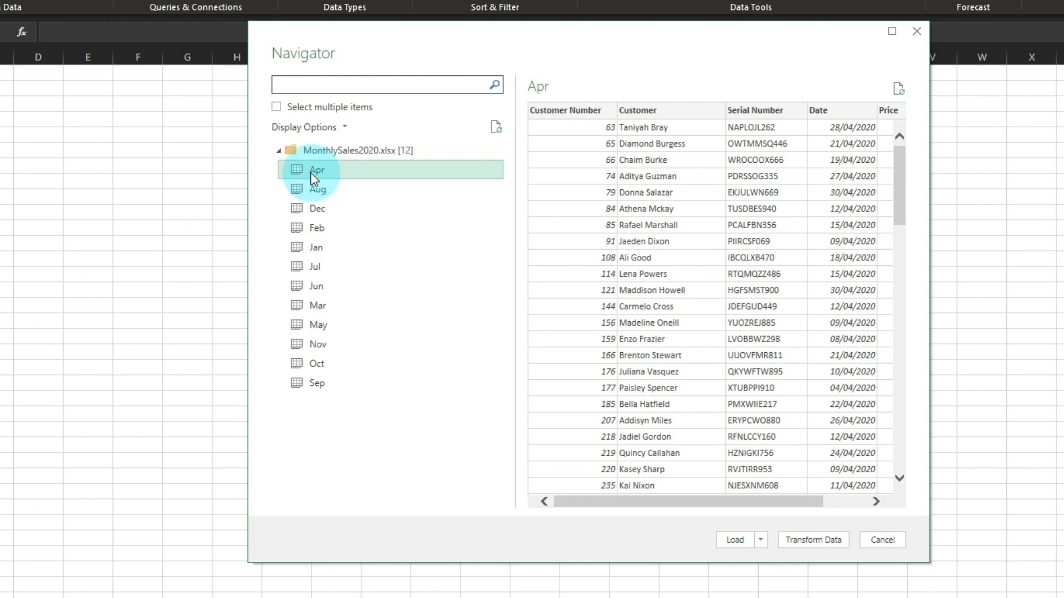
drag(579, 508, 537, 475)
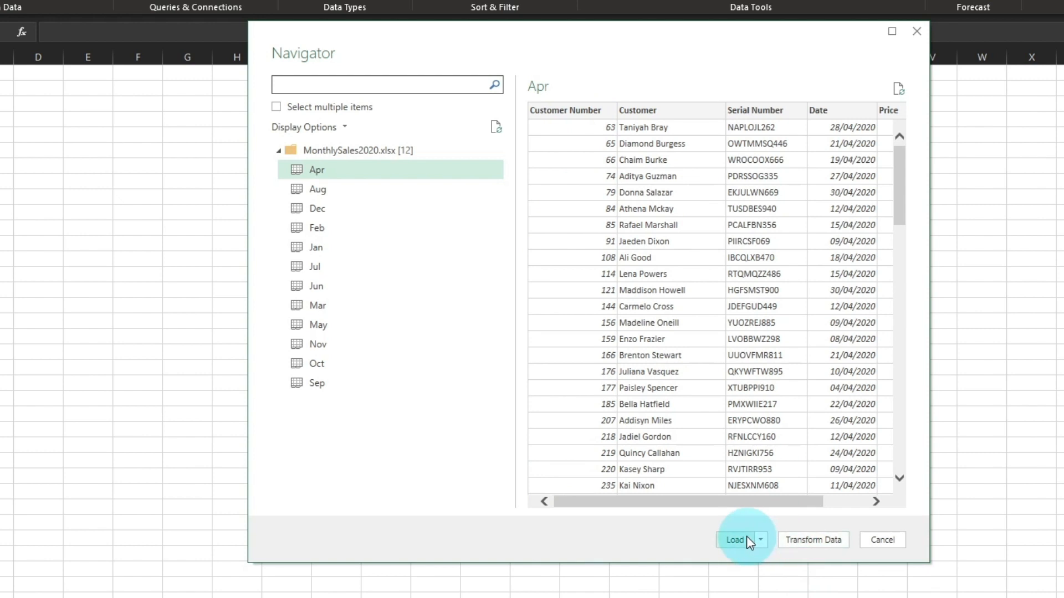
click(807, 540)
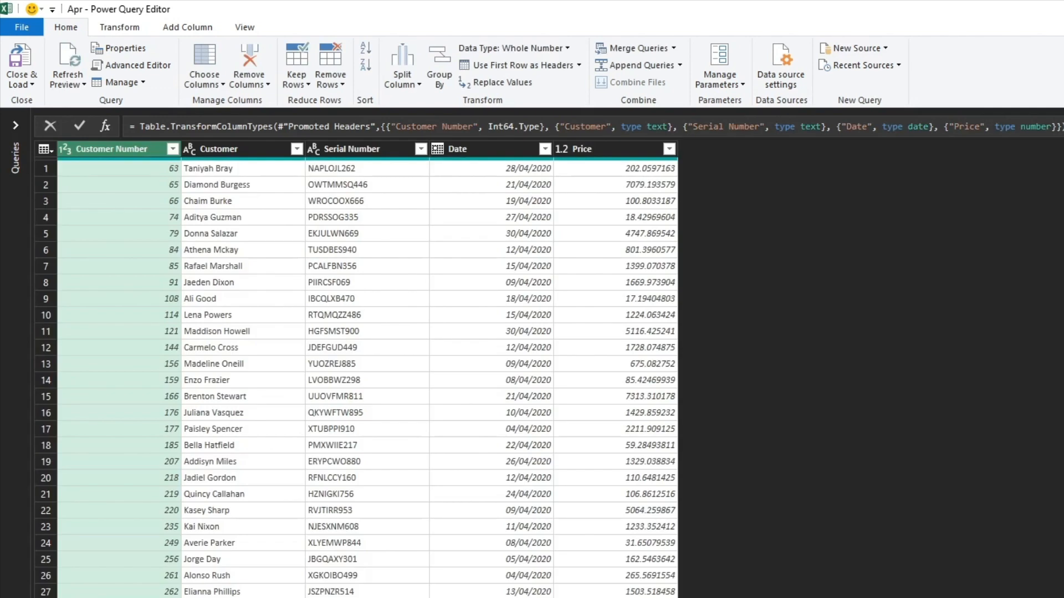
Delete the Changed Type, Promoted Headers and Navigation steps from the query, keeping only Source
click(488, 149)
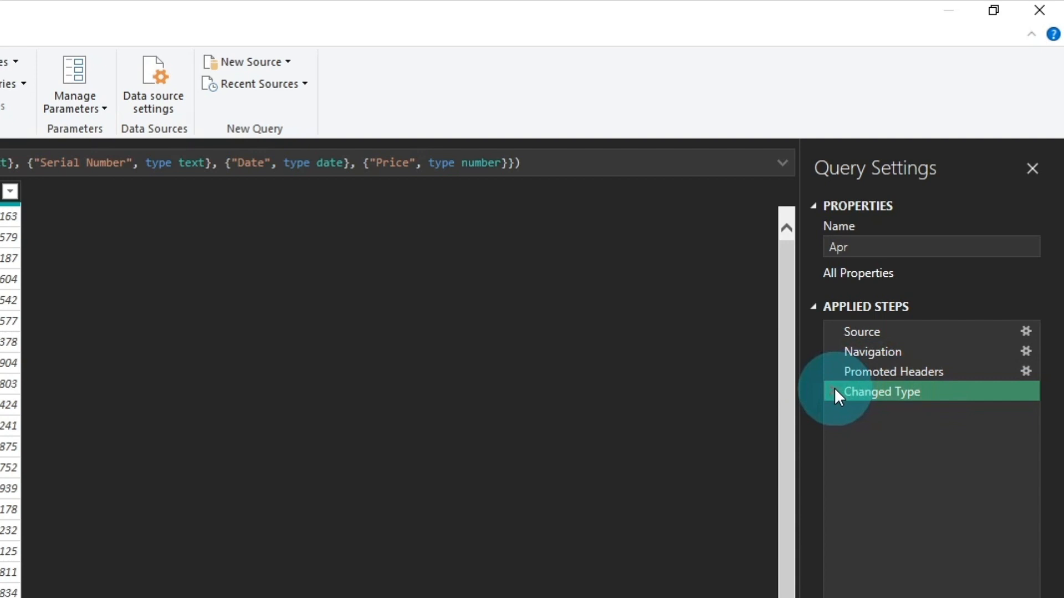
click(834, 389)
click(832, 371)
click(830, 346)
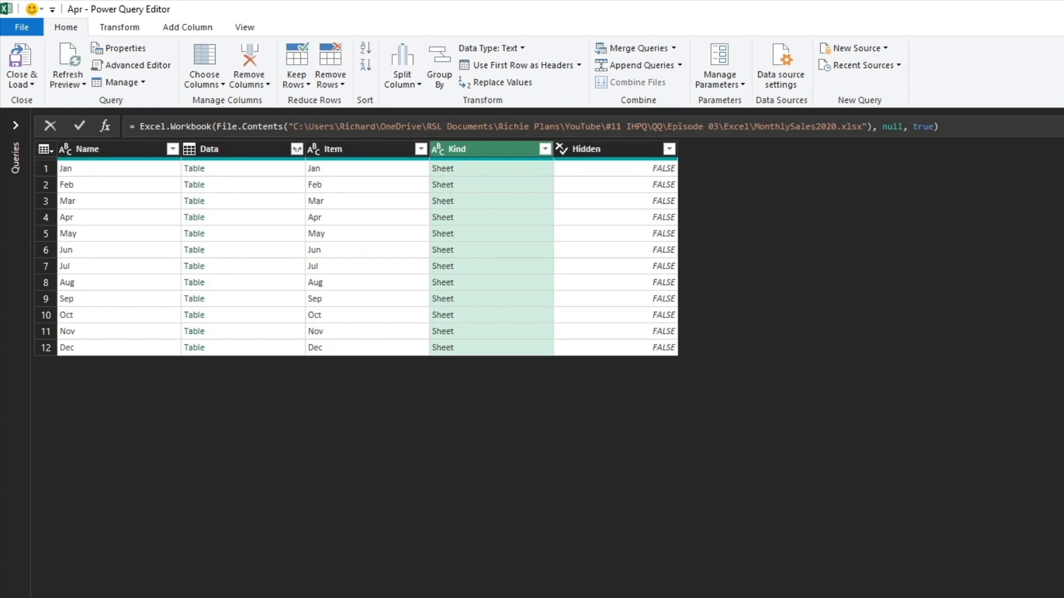
Remove all columns except Data and expand it into all its columns without the original column name as prefix
click(228, 151)
right_click(230, 158)
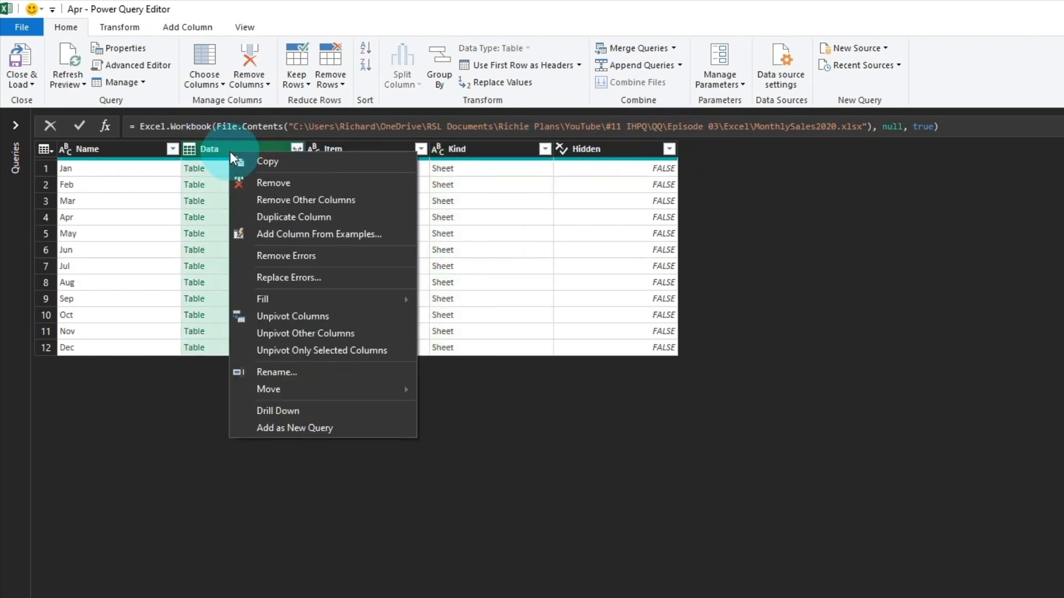
click(279, 194)
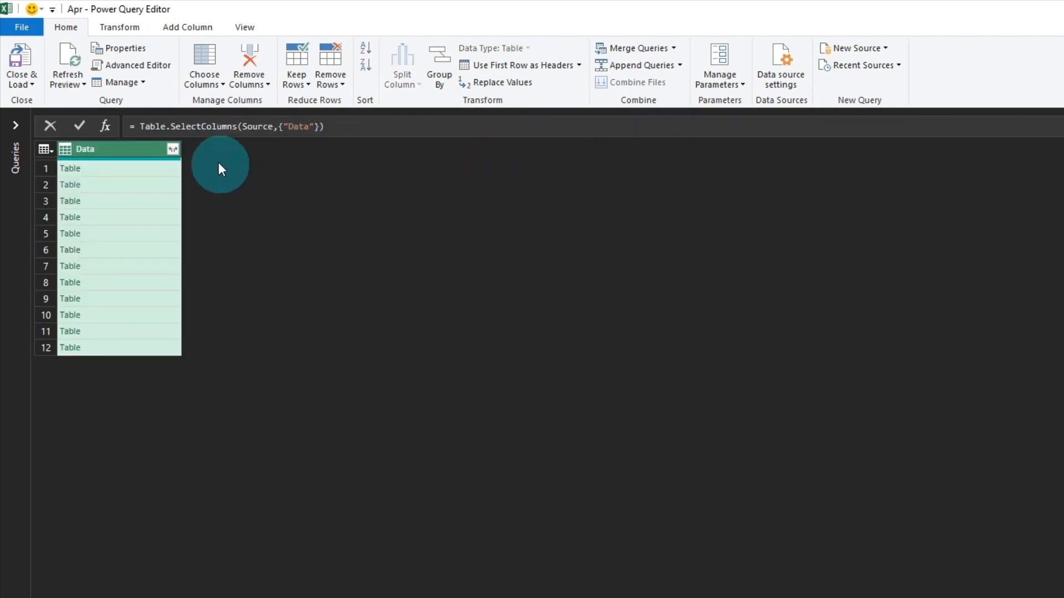
click(173, 149)
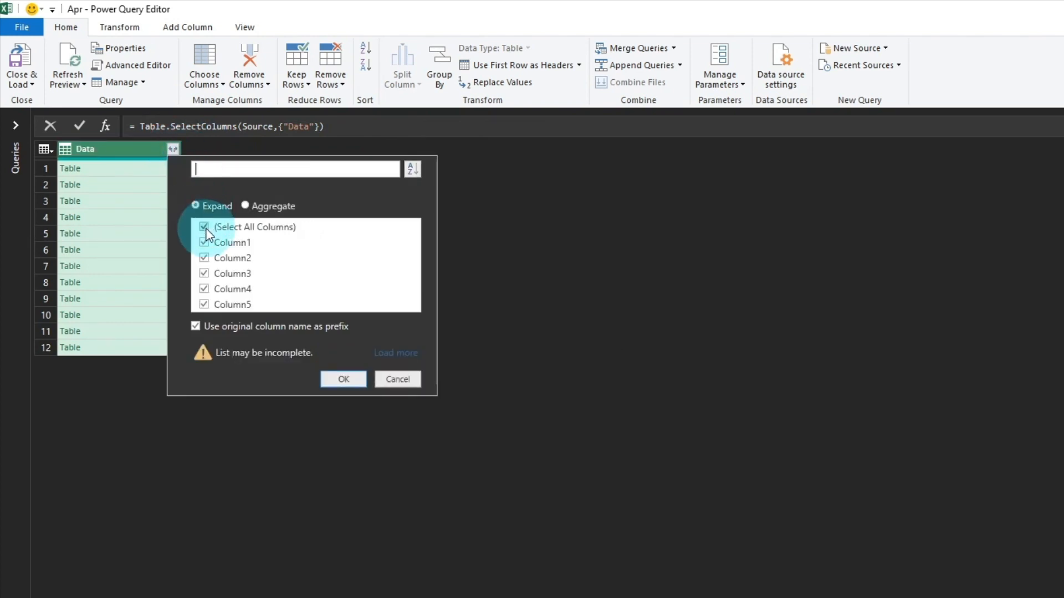
click(209, 327)
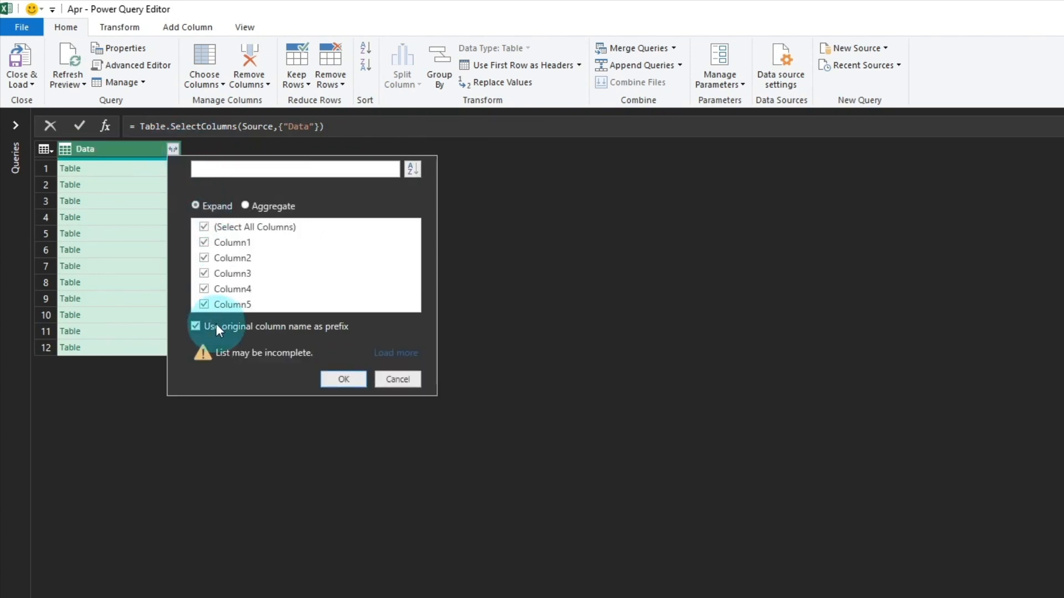
click(339, 380)
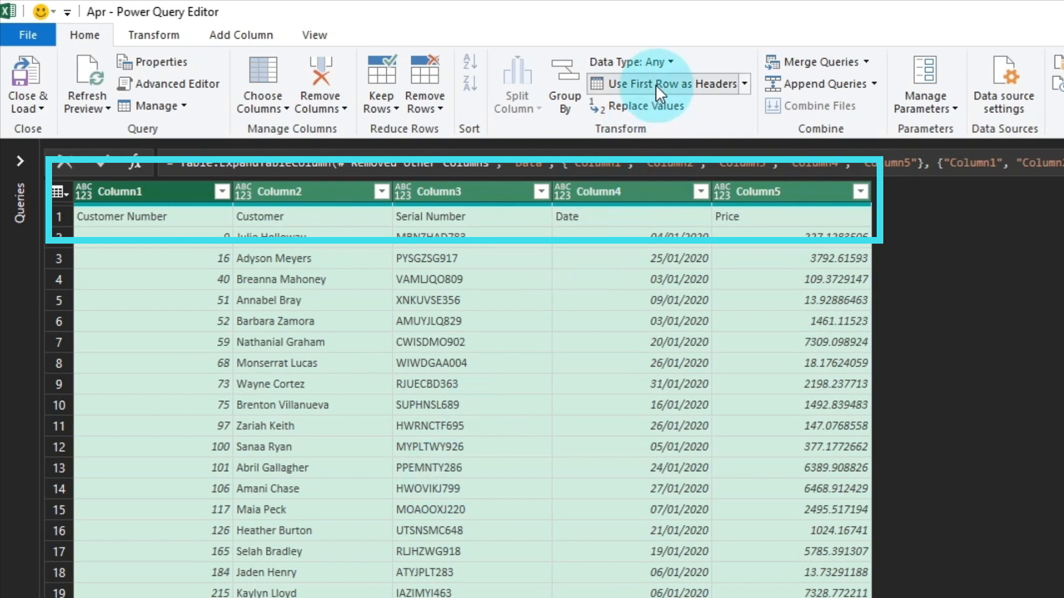
Use the first row as headers and set the Customer Number column's data type to Whole Number
click(656, 84)
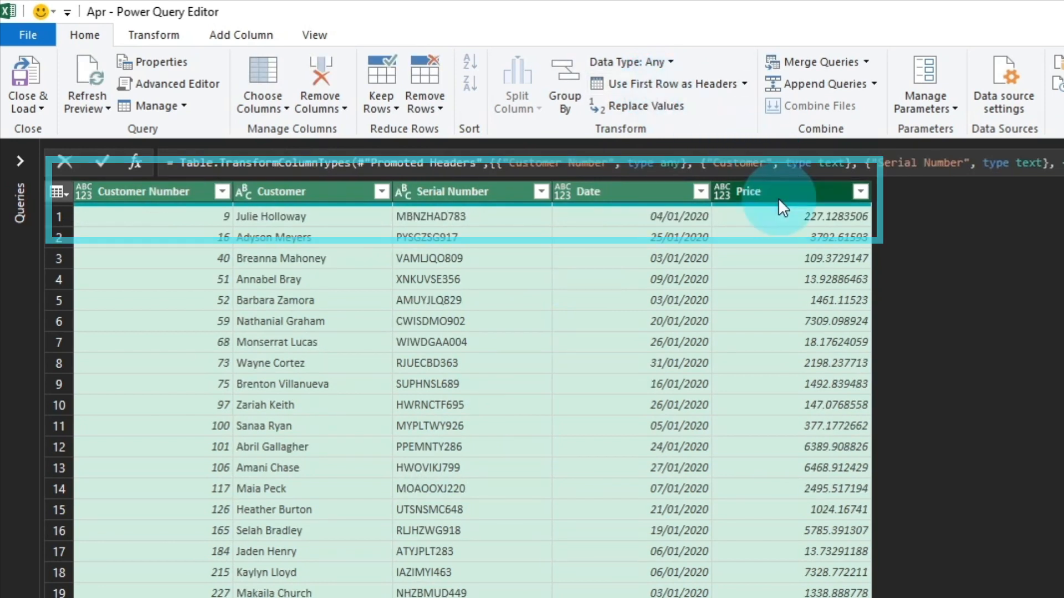
click(87, 191)
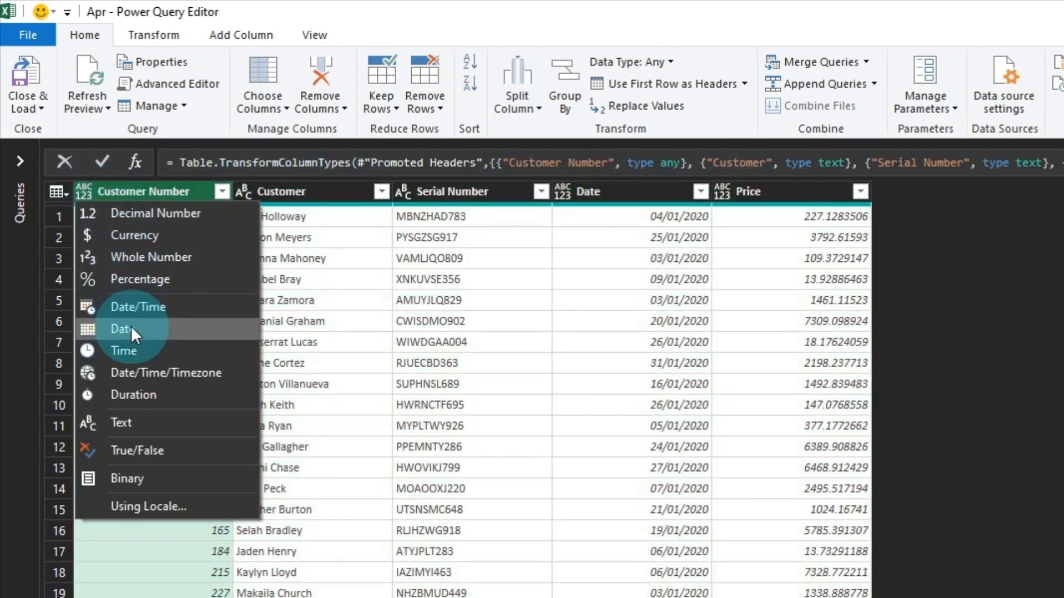
click(148, 257)
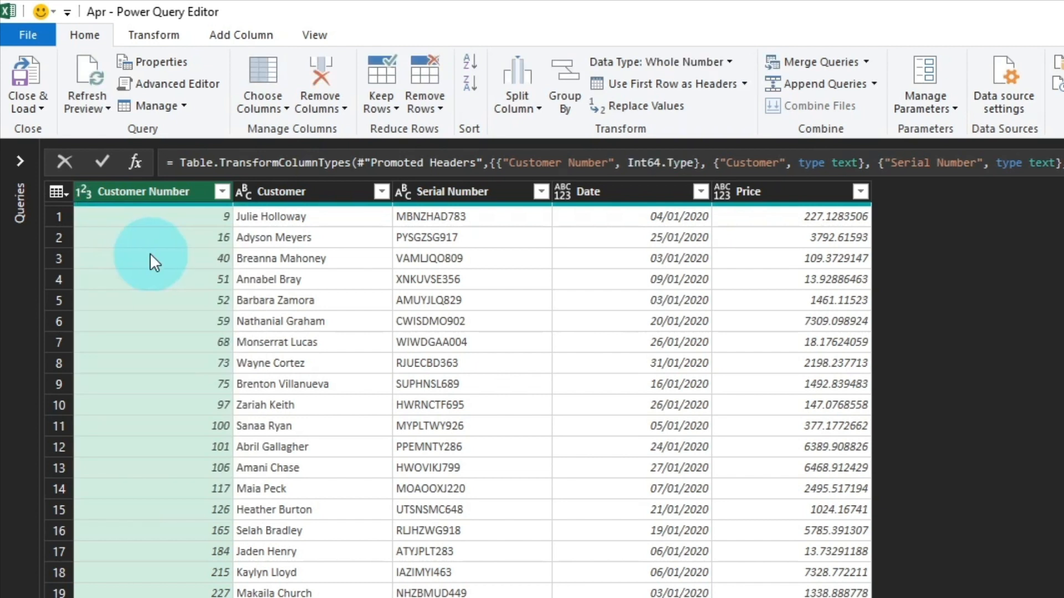
Find the repeated header row in the Customer Number column and remove the rows with errors in that column
scroll(151, 256, down, 4)
scroll(150, 261, down, 20)
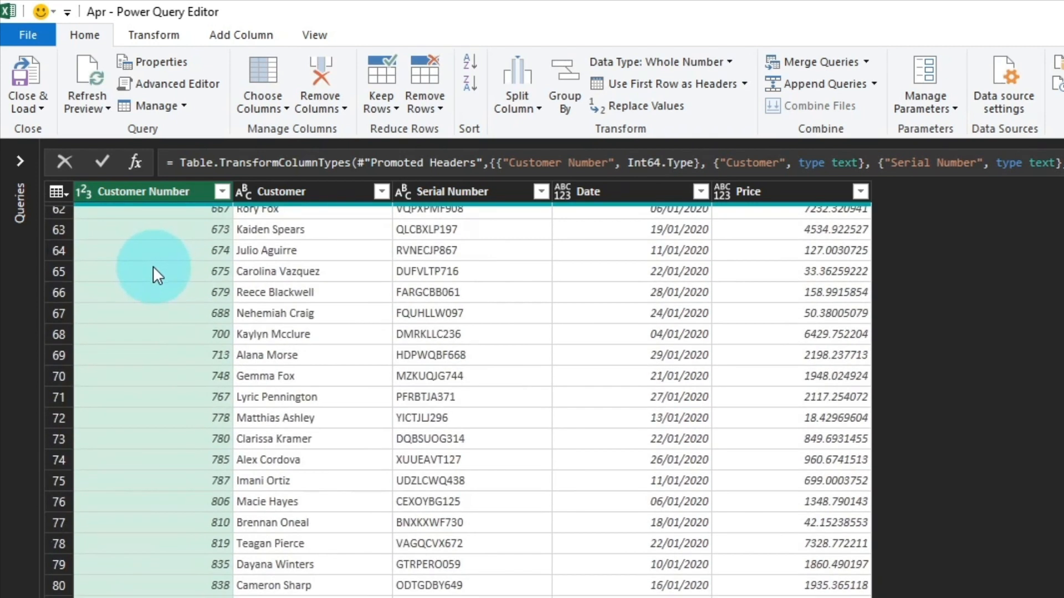
click(150, 308)
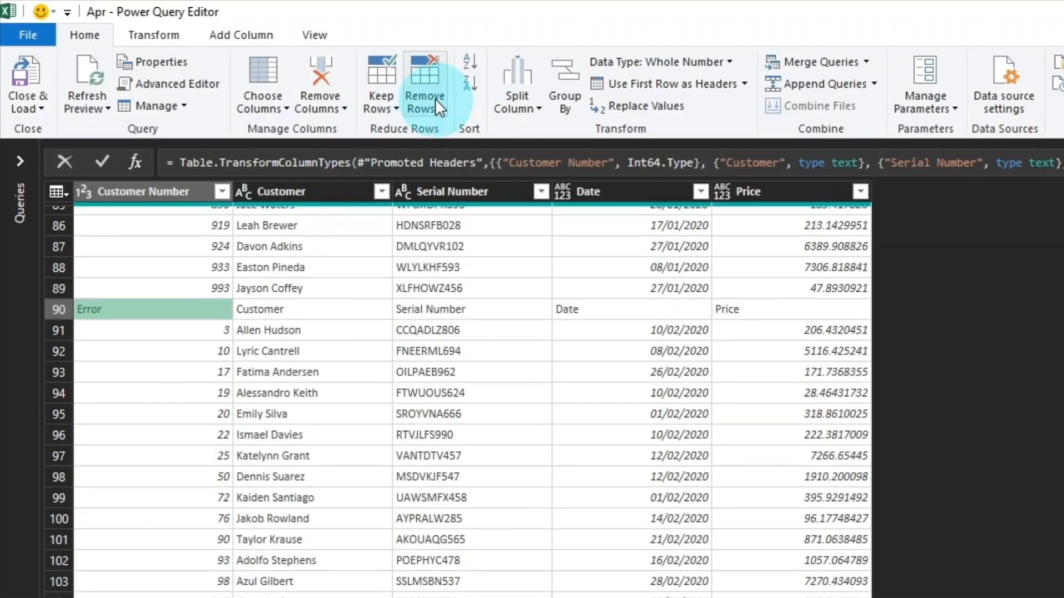
click(435, 98)
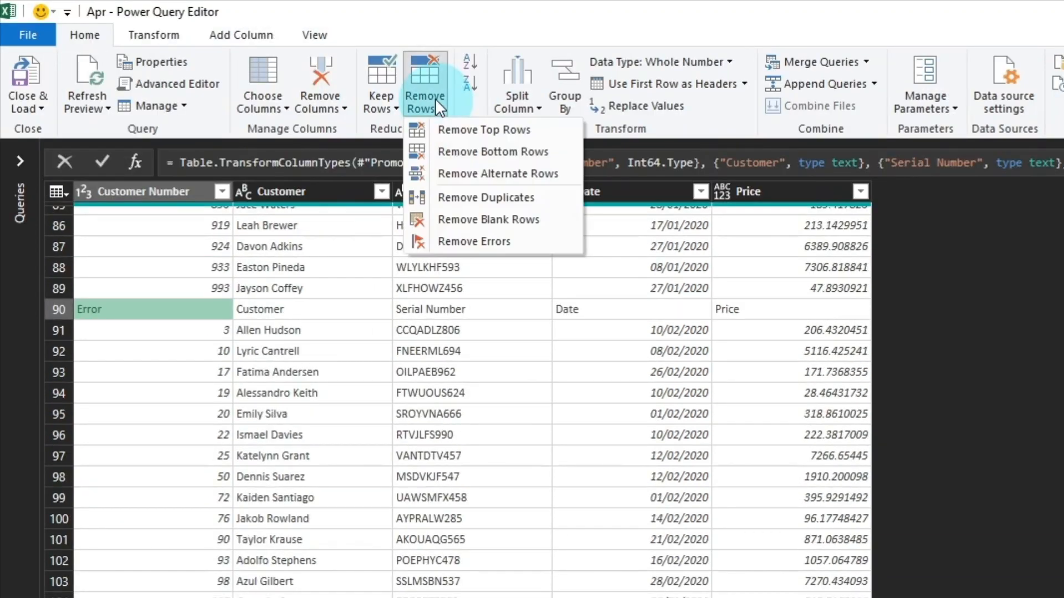
click(487, 238)
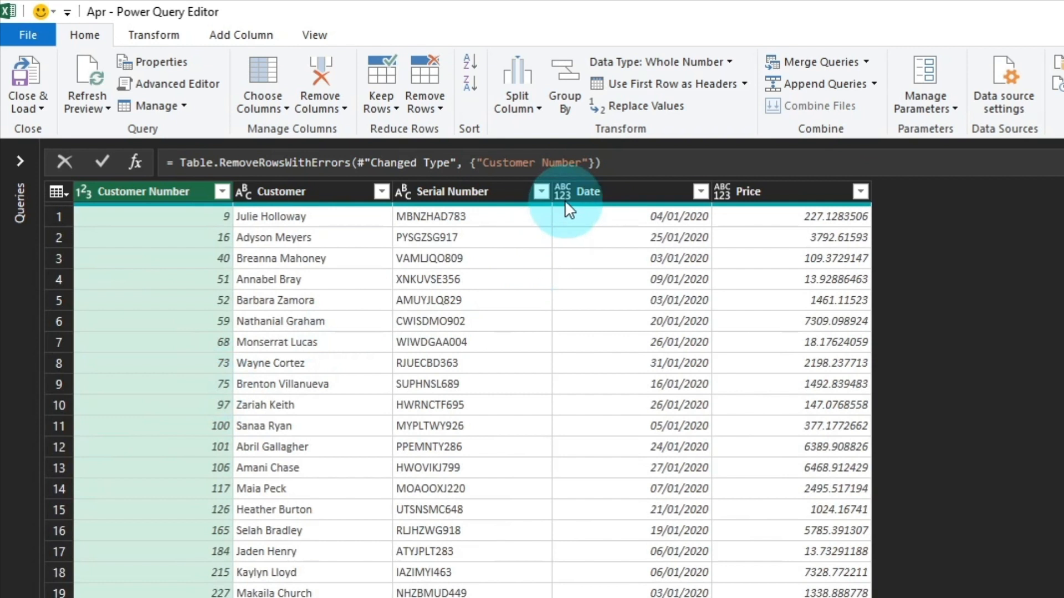
Set the Date column's data type to Date and the Price column's to Currency
click(563, 192)
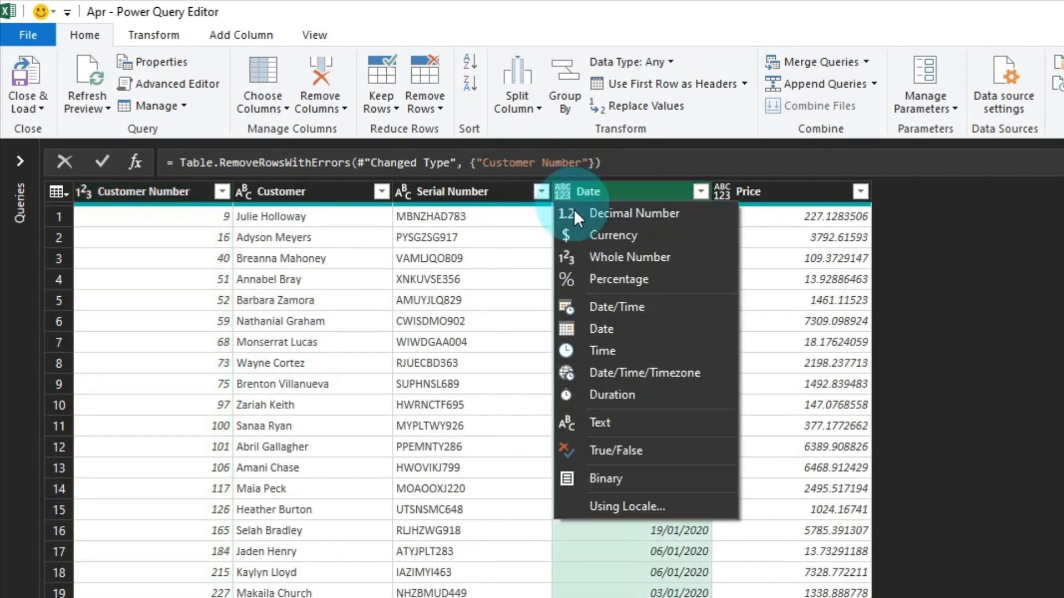
click(610, 328)
click(724, 190)
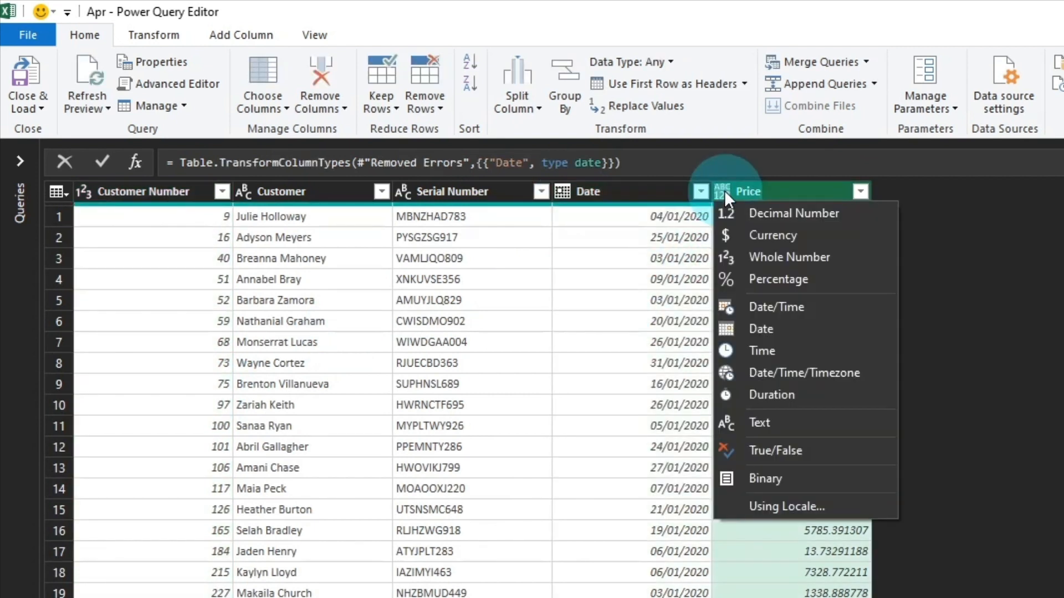
click(758, 235)
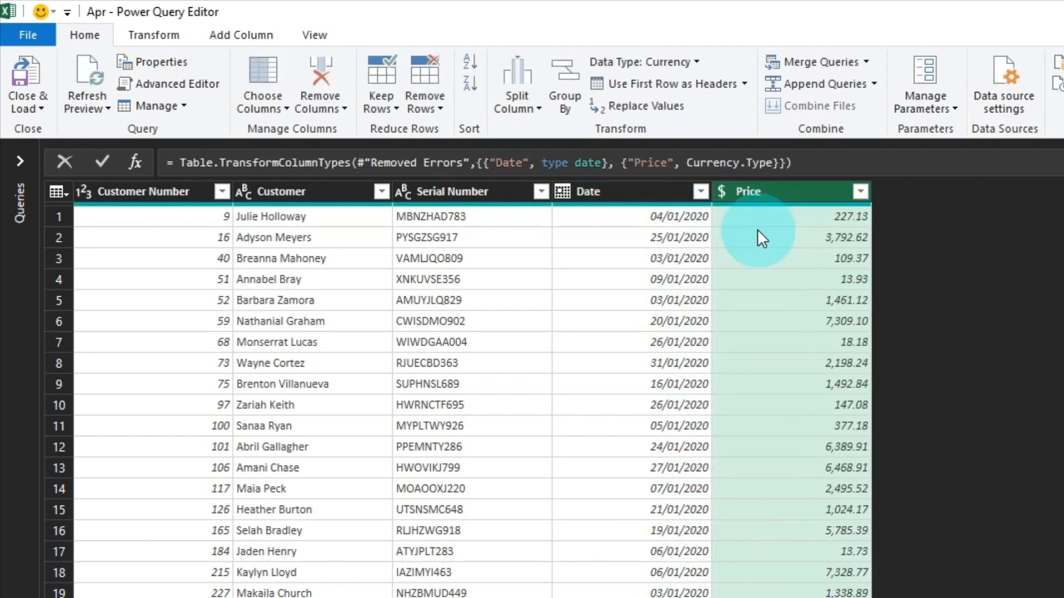
Sort the query rows by Date in descending order
click(701, 191)
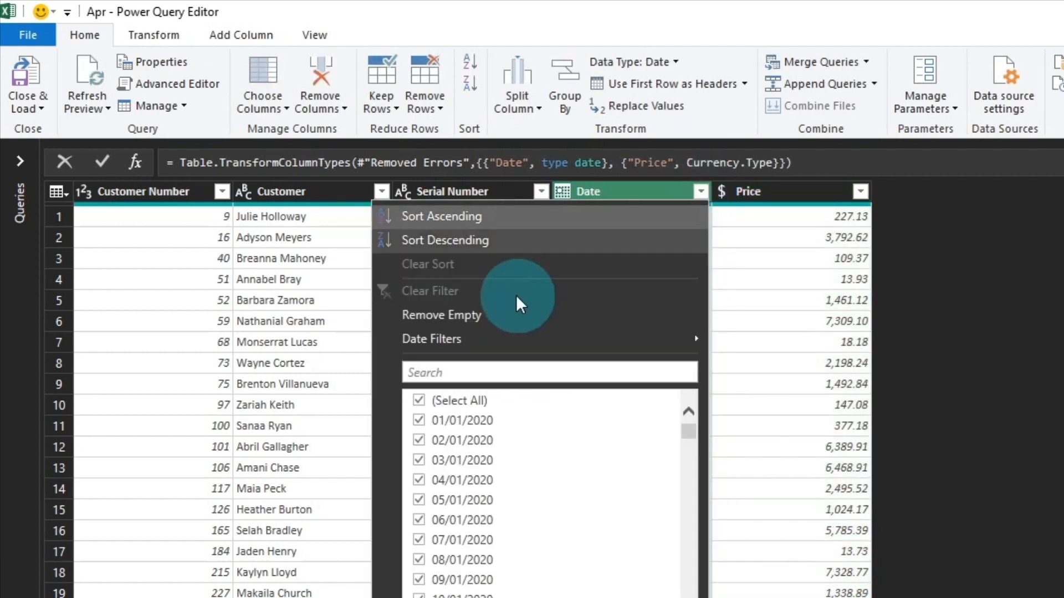
click(467, 241)
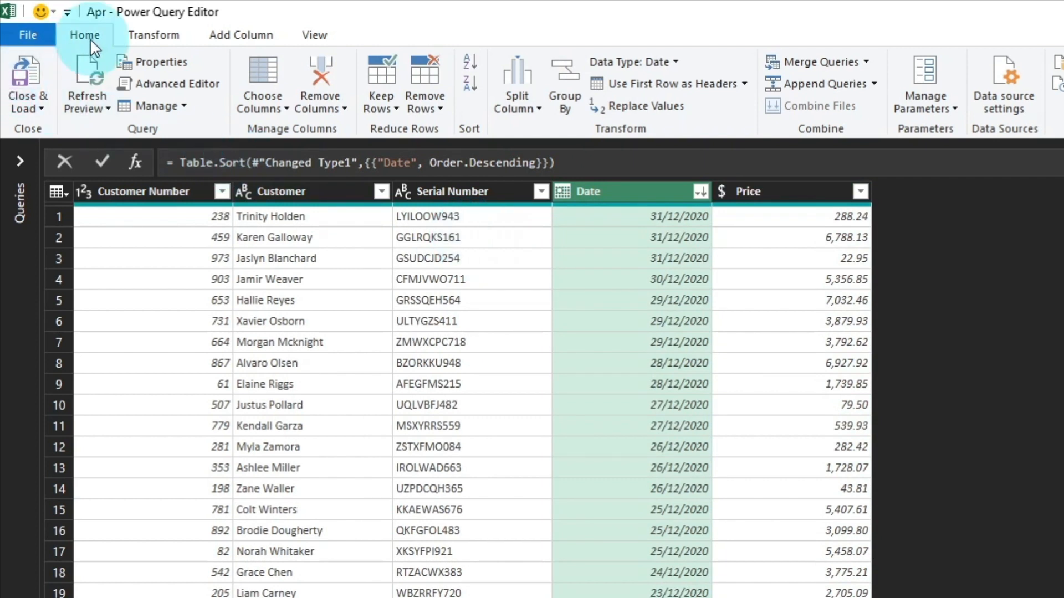
Load the query as a table into the existing worksheet at cell A1
click(28, 105)
click(78, 151)
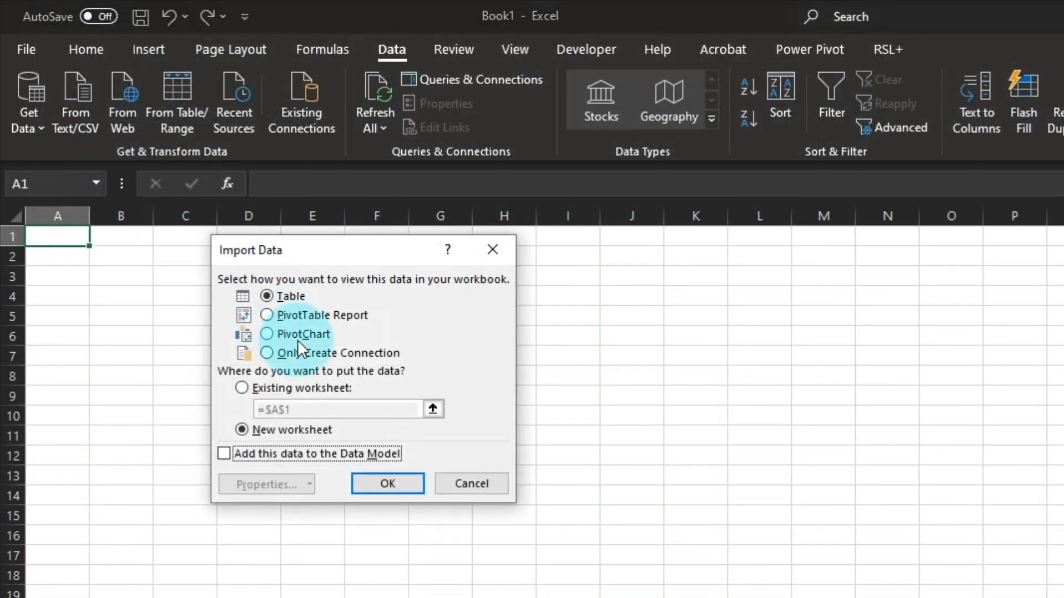
click(315, 389)
click(388, 483)
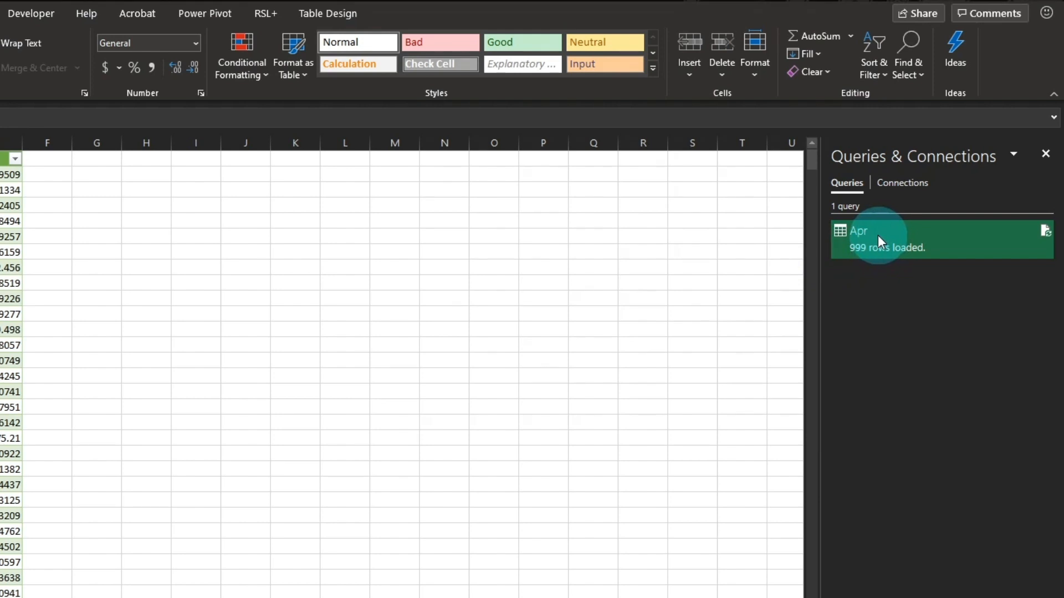
Reopen the Apr query and change its Source file to MonthlySales2020&21_Update - Sorry!.xlsx
double_click(878, 235)
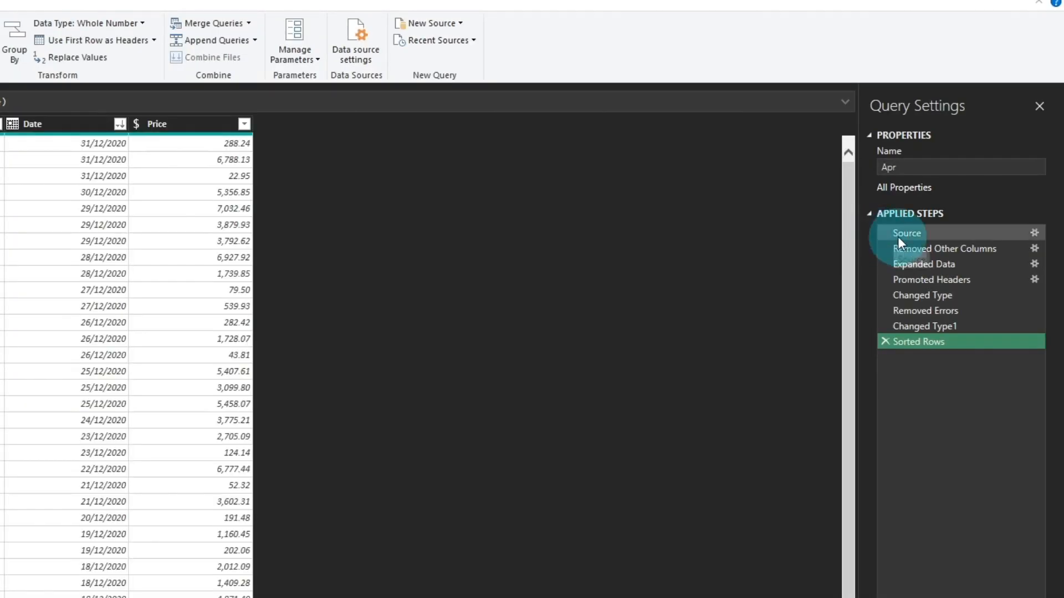
click(906, 234)
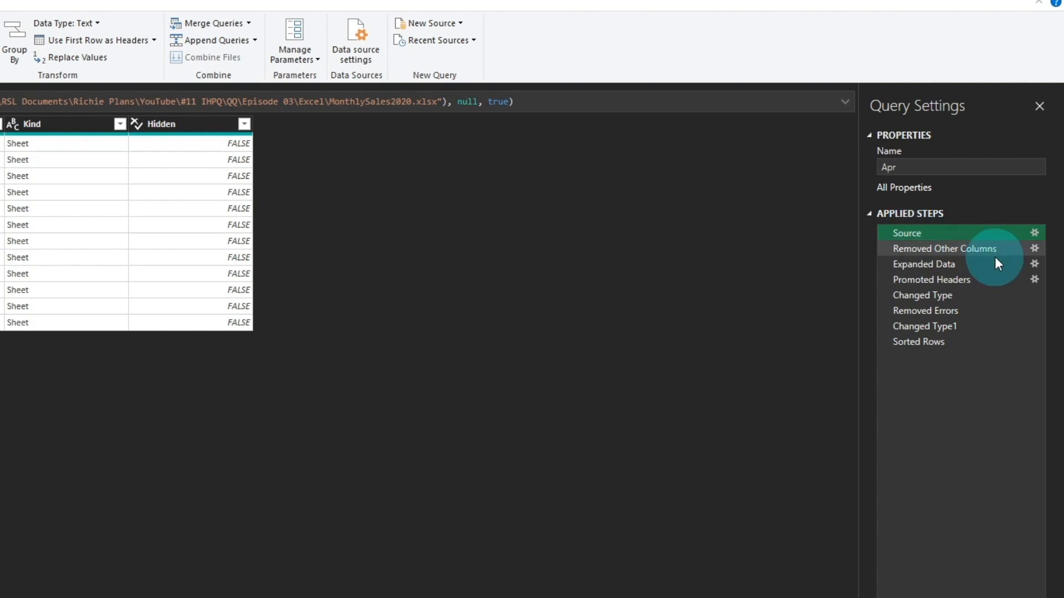
click(1034, 233)
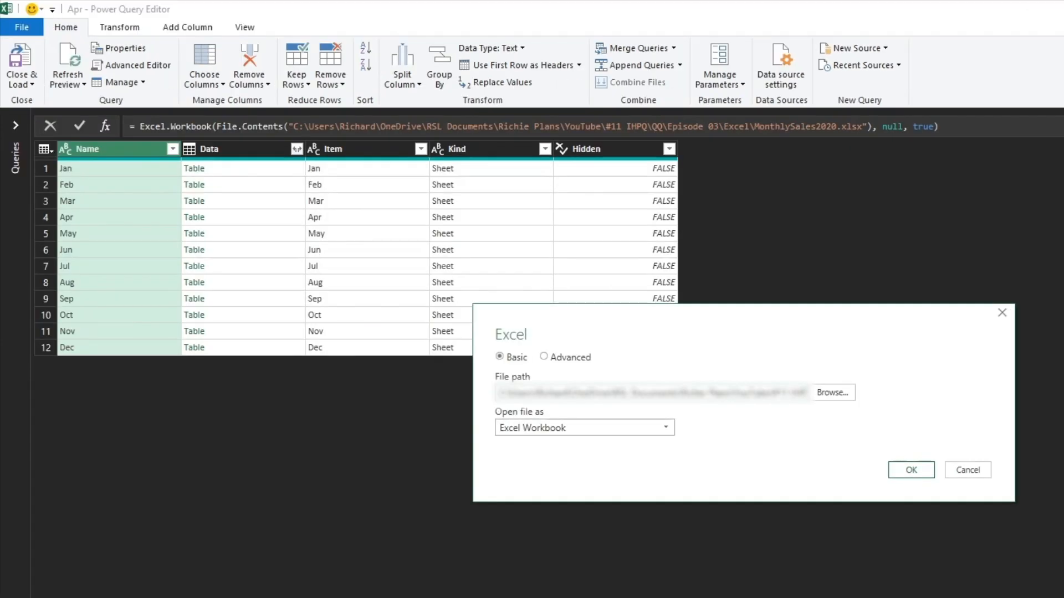
click(831, 394)
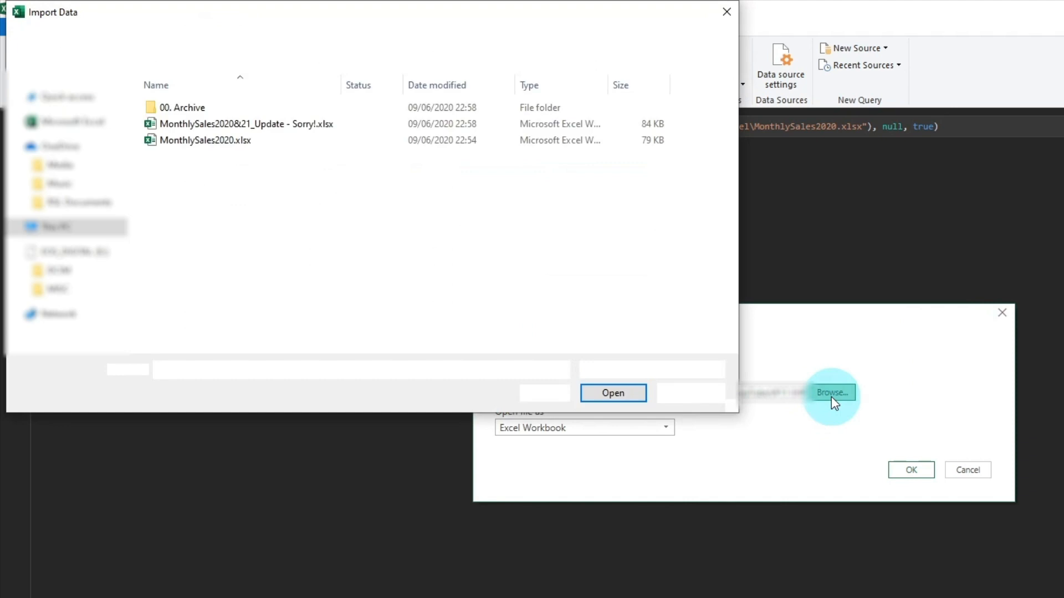
click(238, 124)
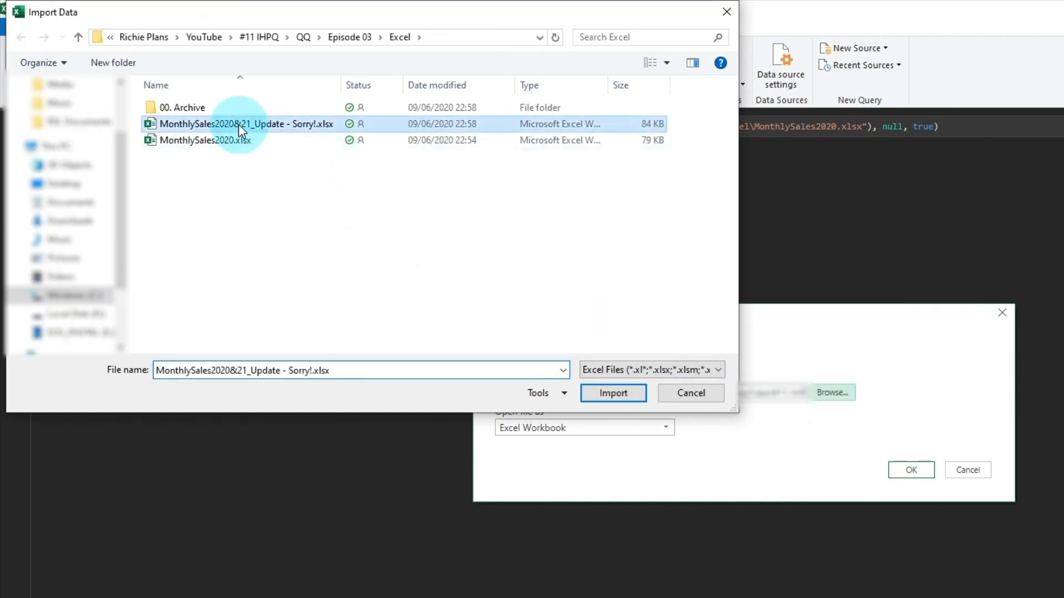
click(620, 394)
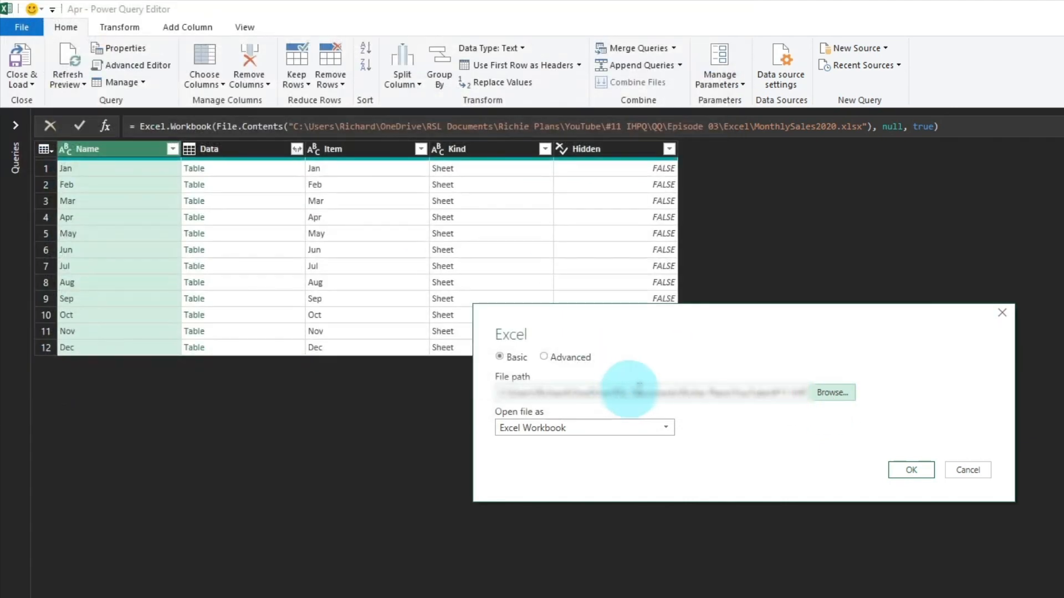
click(909, 470)
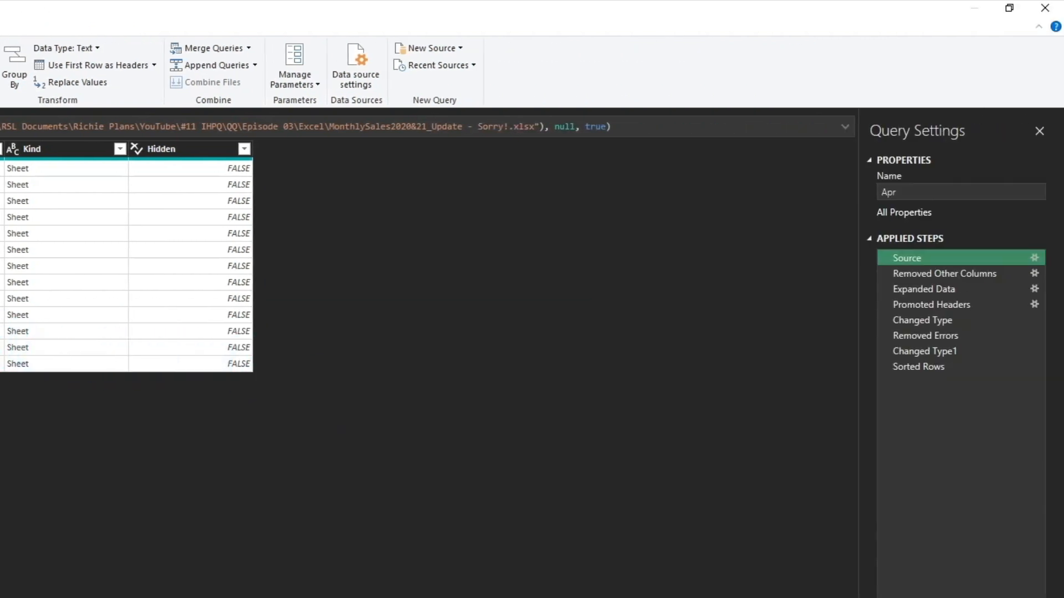
Check the Sorted Rows step of the updated query and load the query back into the worksheet
click(916, 369)
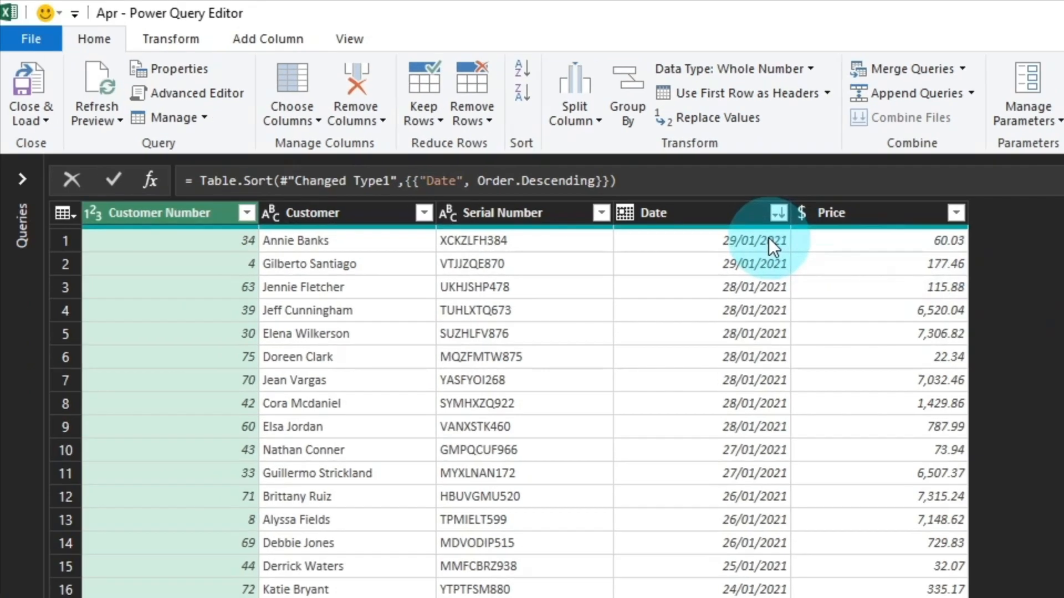
click(39, 120)
click(61, 145)
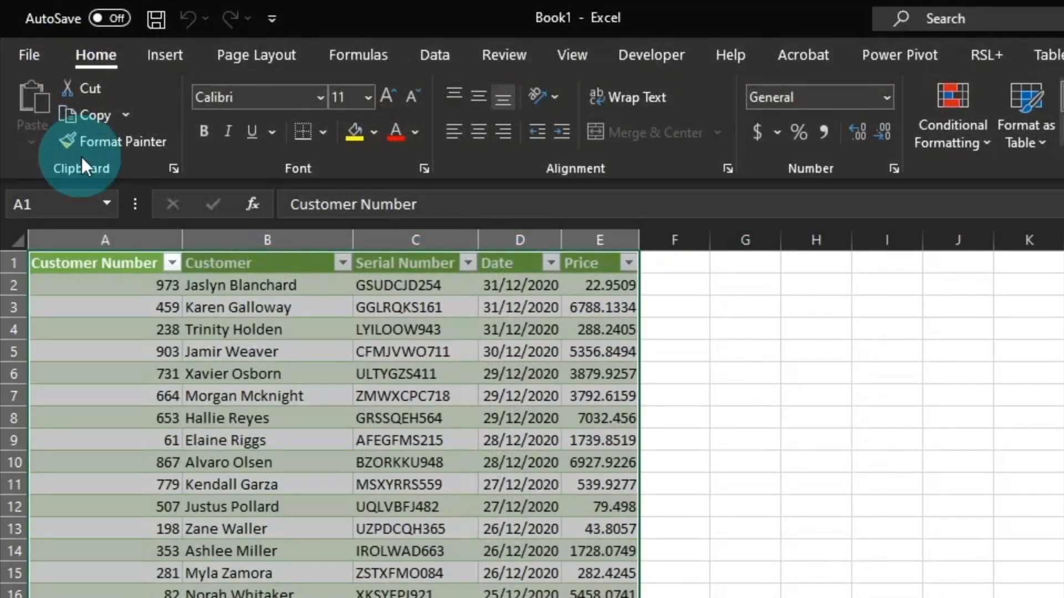